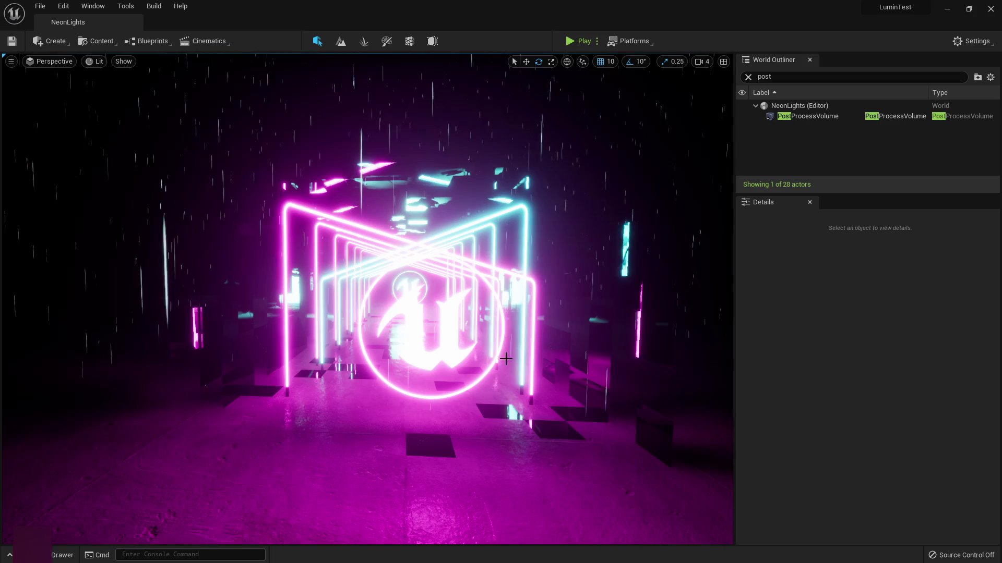
- Fly through the neon corridor in the viewport to examine the glowing arches and floor reflections from several angles
mouse_move(440, 381)
right_mouse_down()
mouse_move(440, 412)
mouse_move(485, 397)
mouse_move(439, 381)
right_mouse_up()
key("a")
key("w")
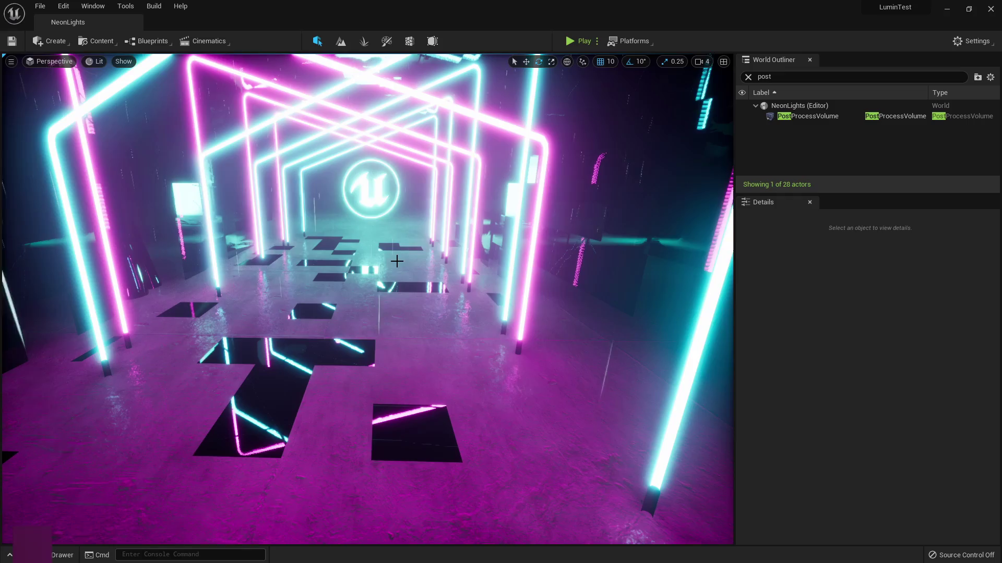
right_click_drag(439, 381, 439, 381)
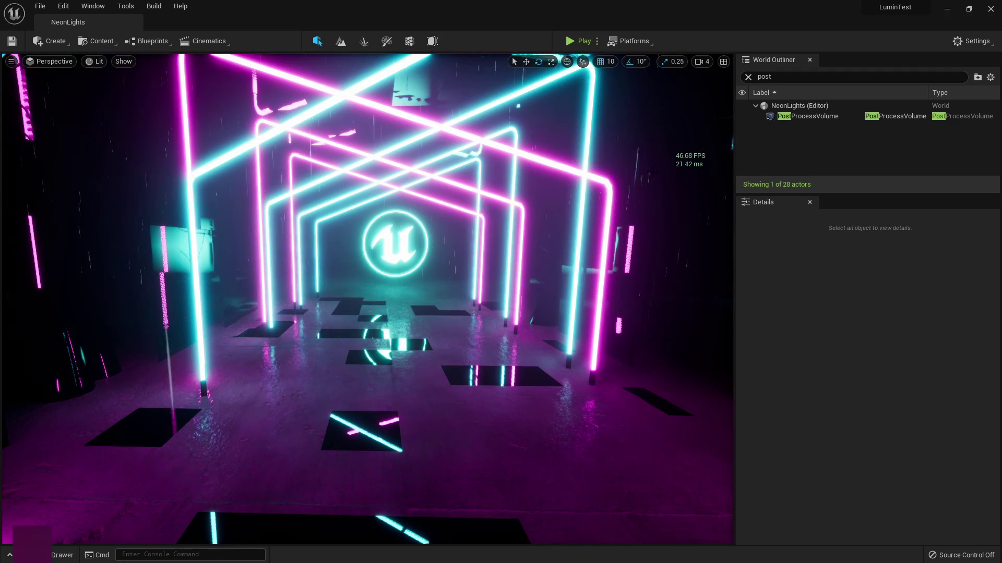
right_click_drag(460, 288, 459, 287)
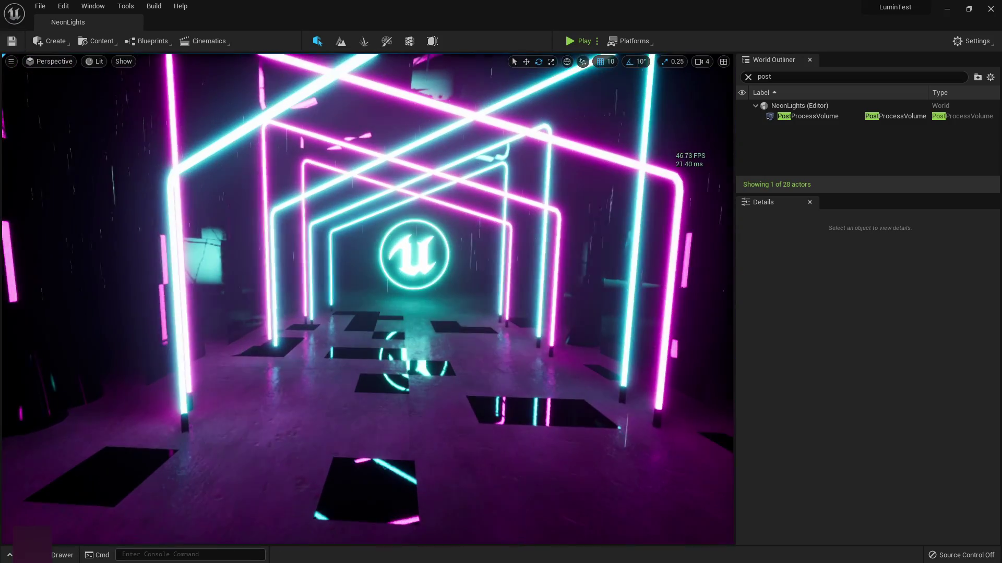
right_click_drag(535, 344, 536, 343)
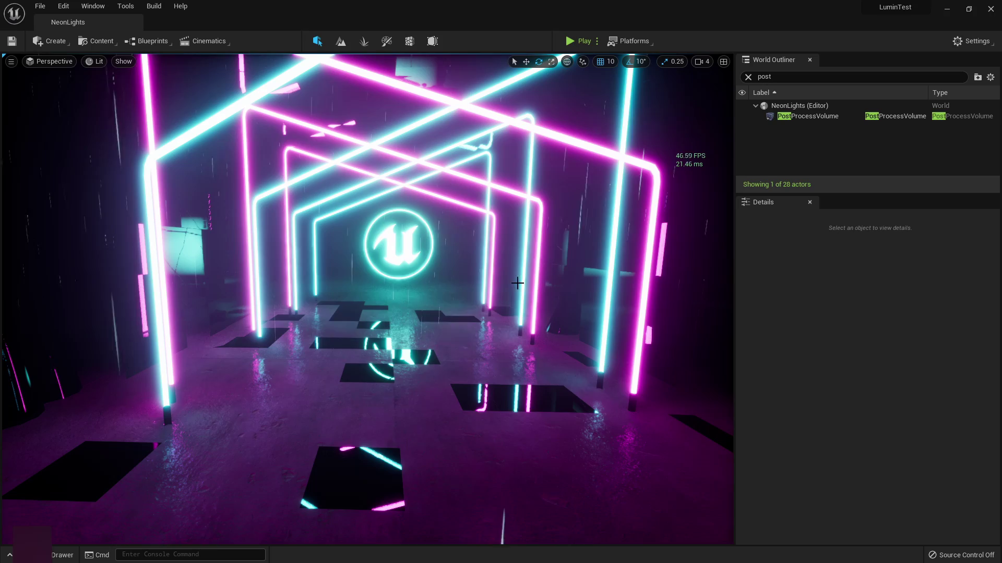
right_click_drag(432, 270, 432, 270)
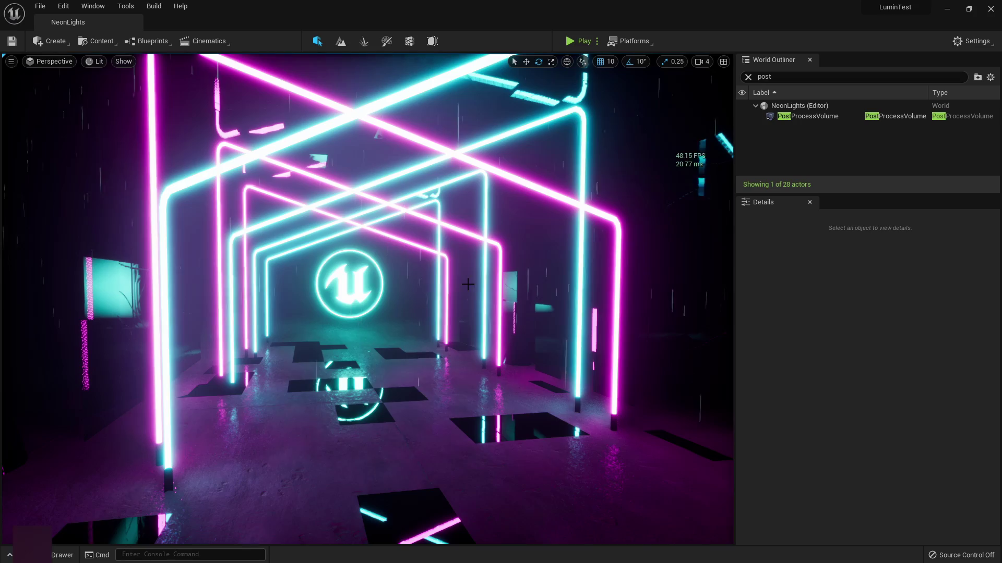
right_click_drag(507, 259, 520, 245)
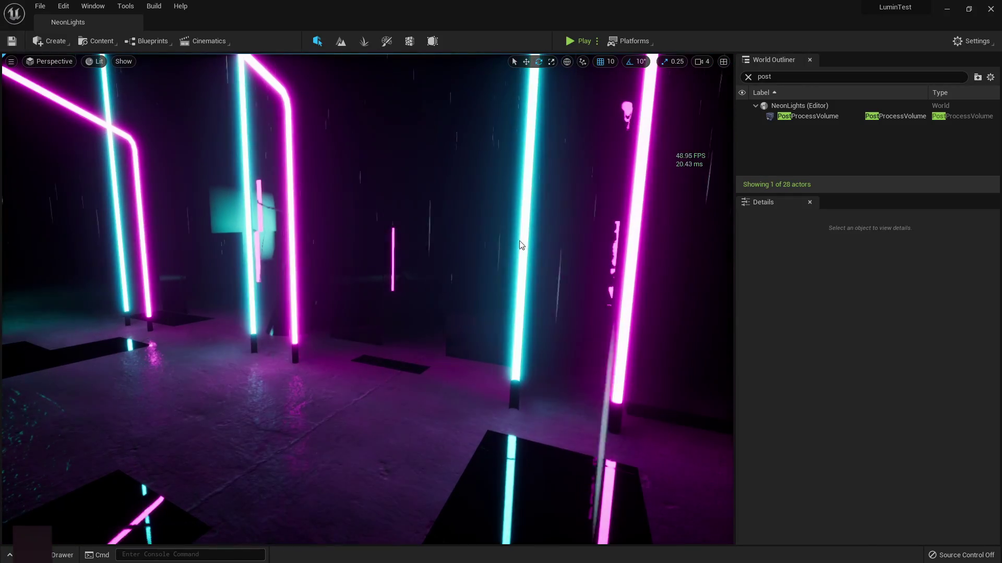
- Play the level in the editor, then view the neon scene full screen from inside and outside the corridor
left_click(583, 42)
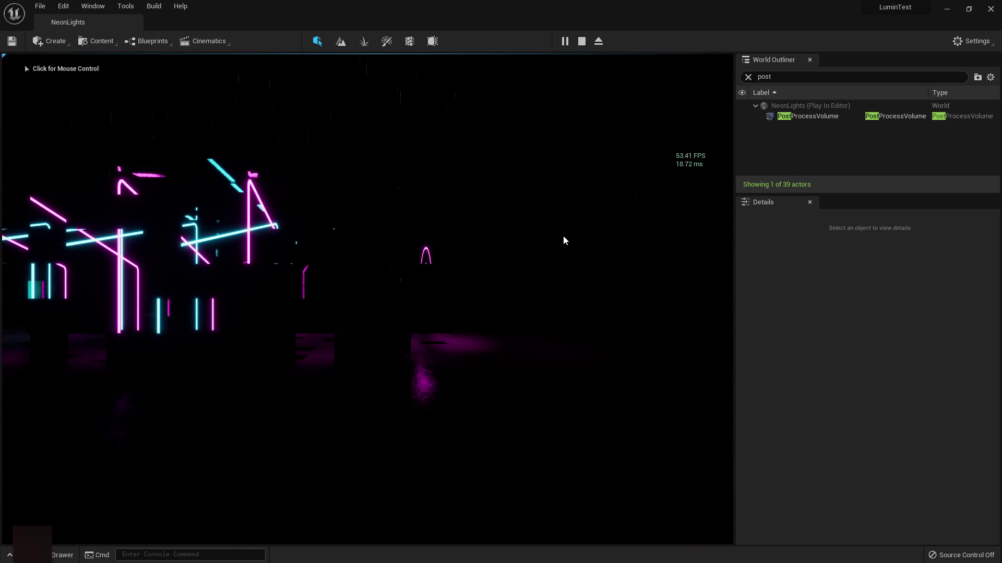
key("F11")
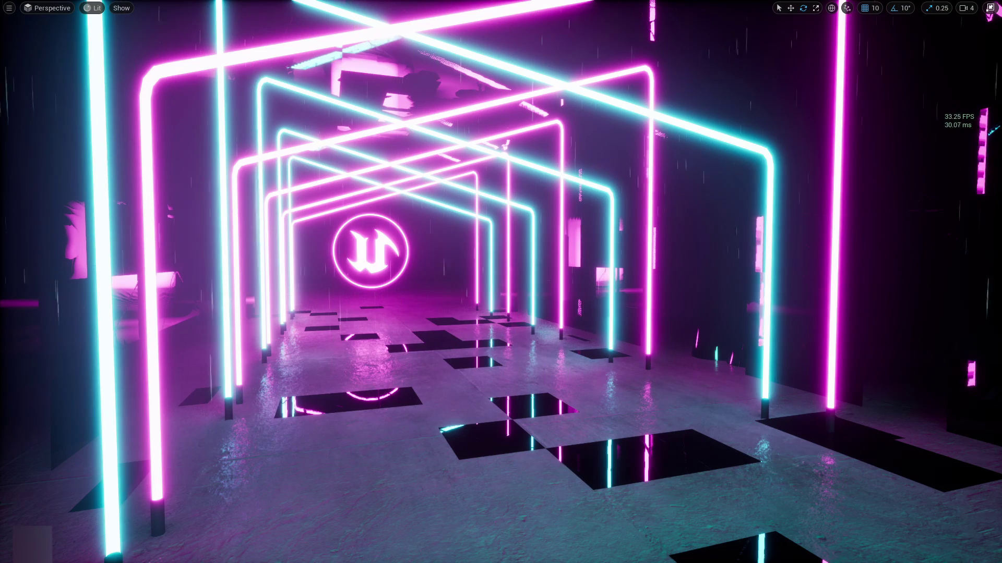
right_click_drag(580, 250, 591, 277)
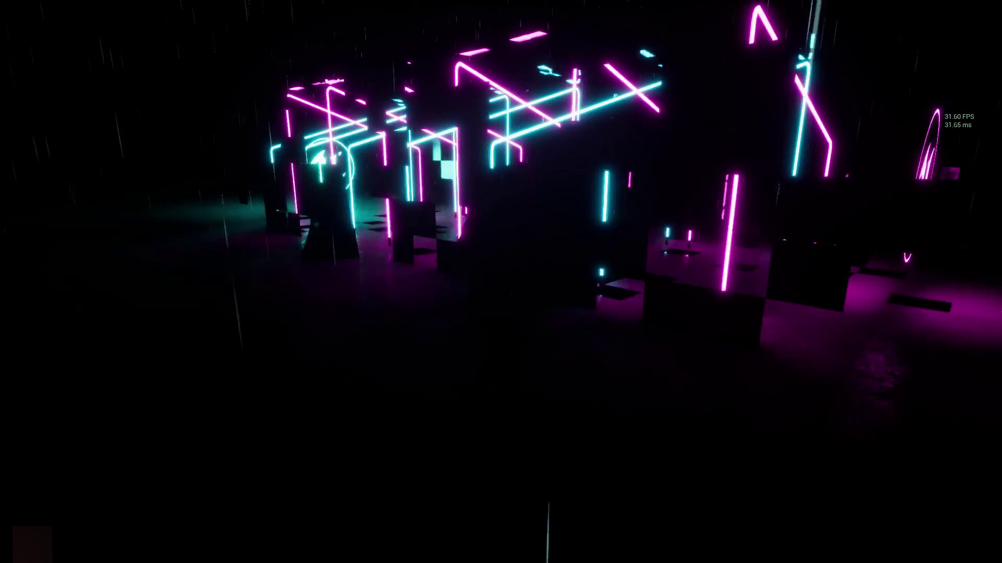
key("w")
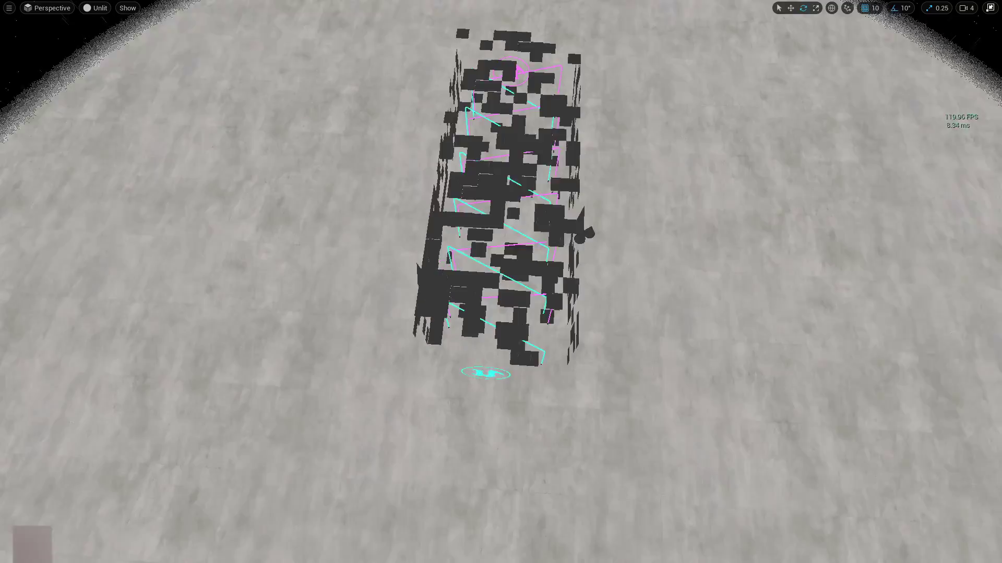
- Examine the level in Unlit view mode, both from high above and from inside the corridor
key("s")
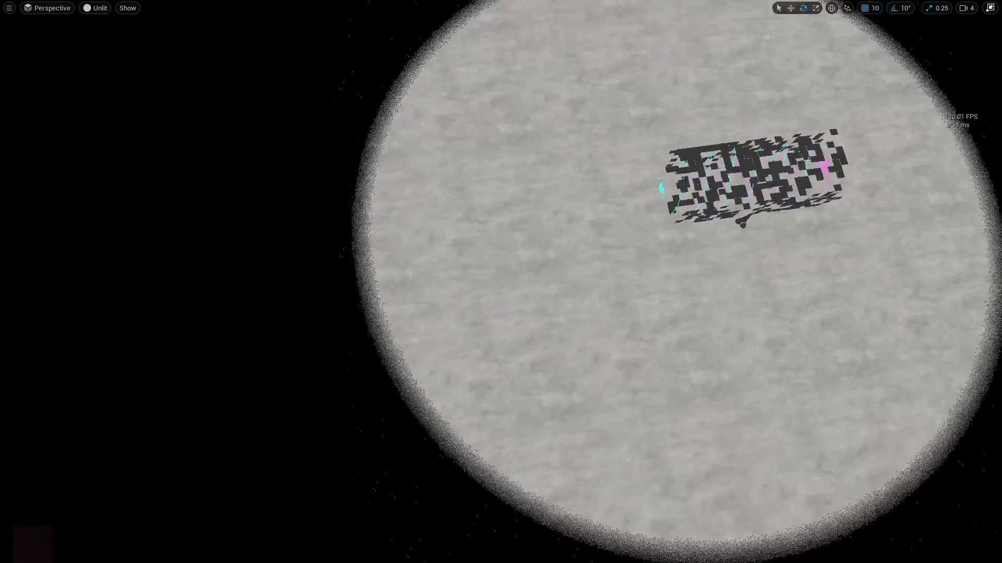
right_click_drag(501, 282, 449, 214)
key("w")
key("w")
key("d")
key("s")
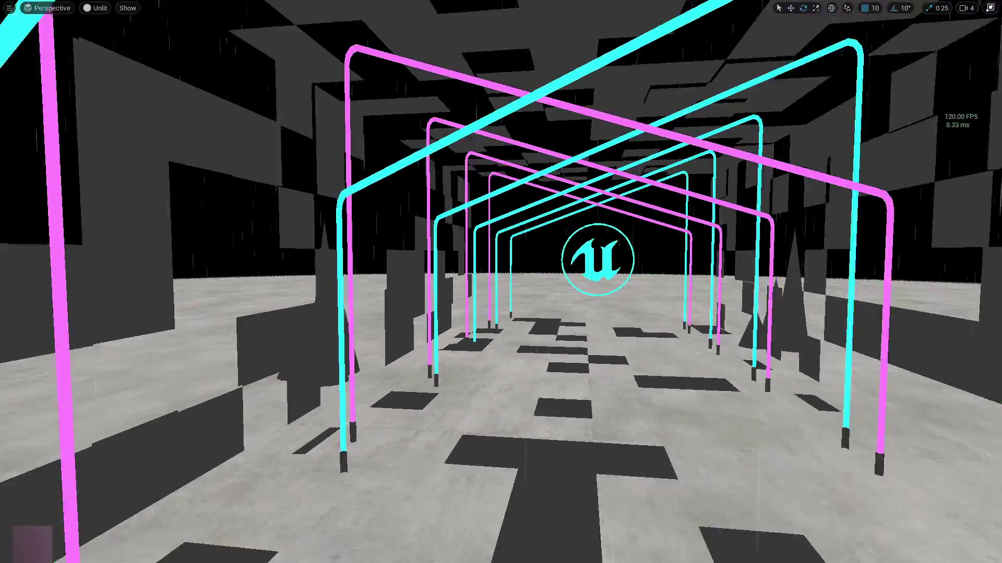
key("w")
mouse_move(565, 182)
right_mouse_down()
mouse_move(606, 172)
mouse_move(565, 181)
right_mouse_up()
key("s")
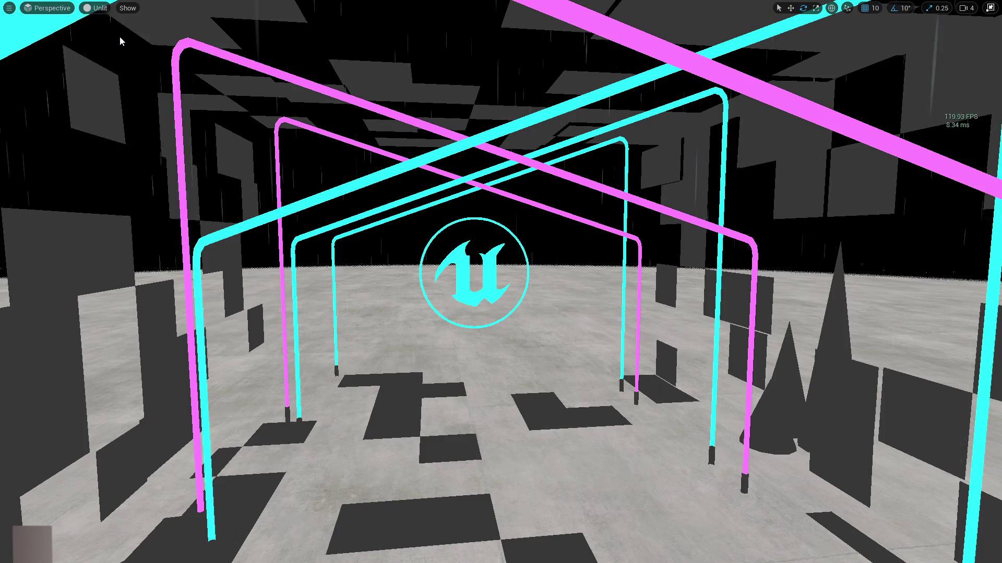
- Switch the viewport back to Lit mode and inspect the neon arches around the glowing logo
key("alt+4")
mouse_move(120, 42)
right_mouse_down()
mouse_move(107, 89)
mouse_move(146, 93)
mouse_move(128, 55)
right_mouse_up()
key("s")
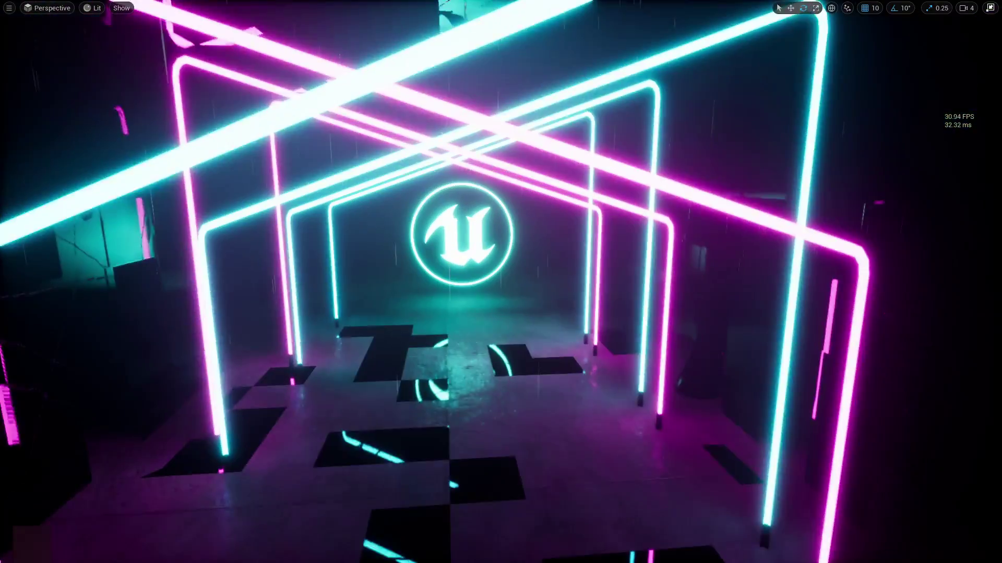
key("w")
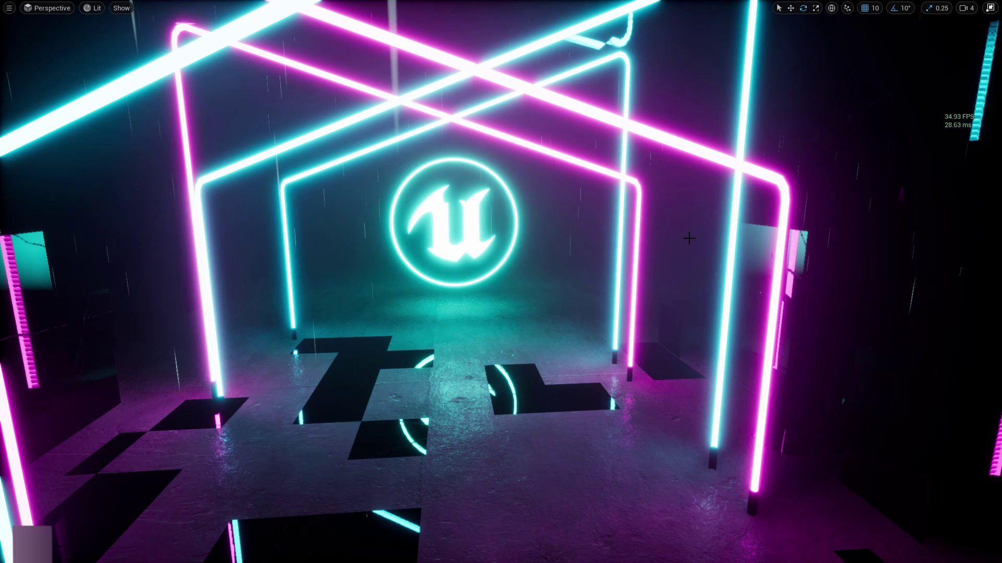
- Play the level full screen with mouse control, then end the session and restore the normal editor layout
key("alt+p")
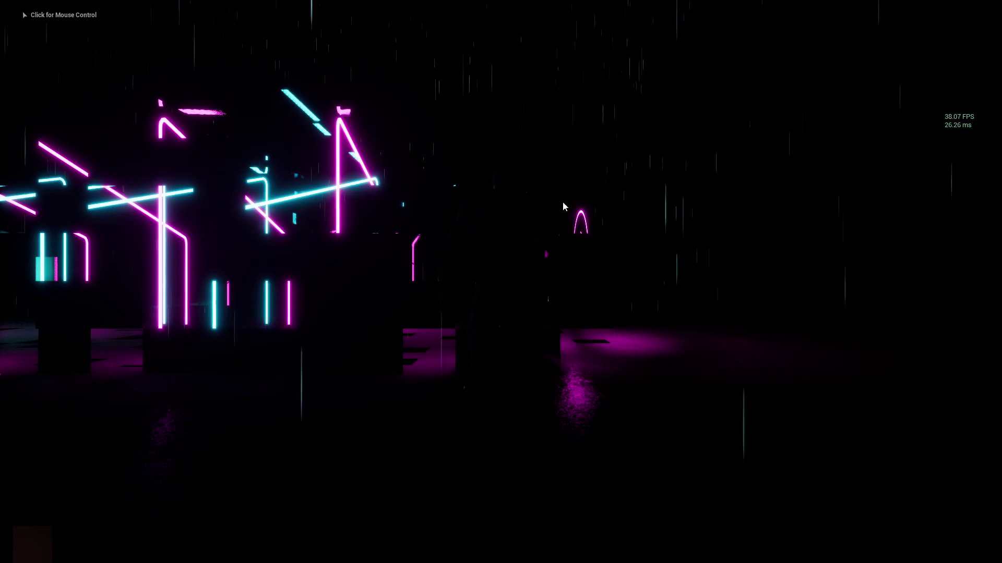
left_click(616, 160)
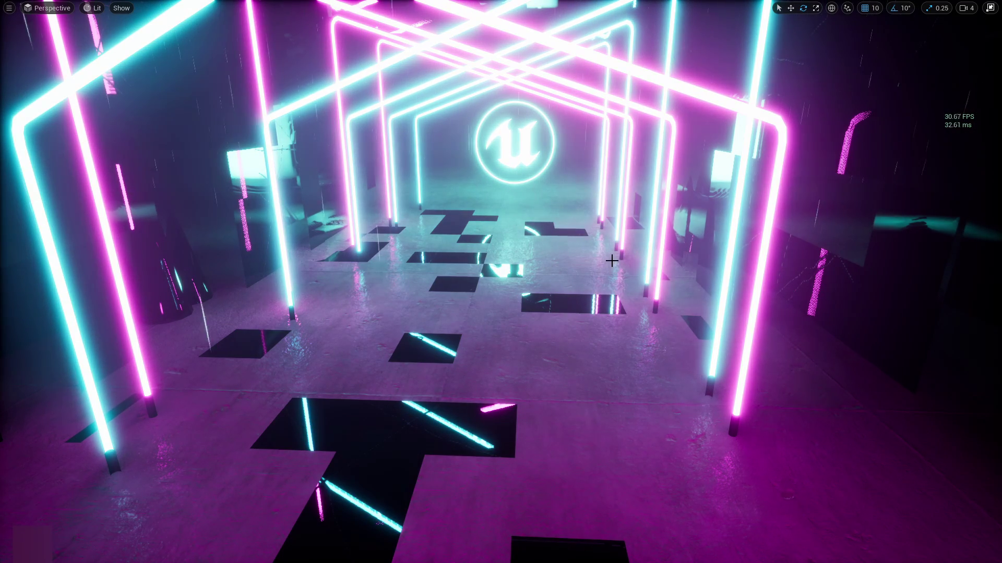
key("F11")
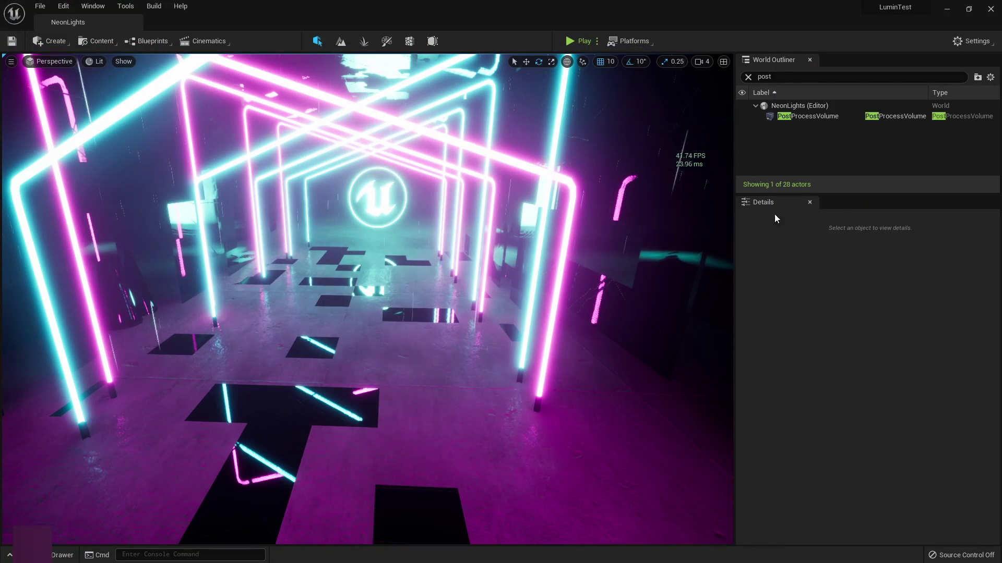
- Select the PostProcessVolume, review the available Global Illumination methods and choose Lumen
left_click(789, 116)
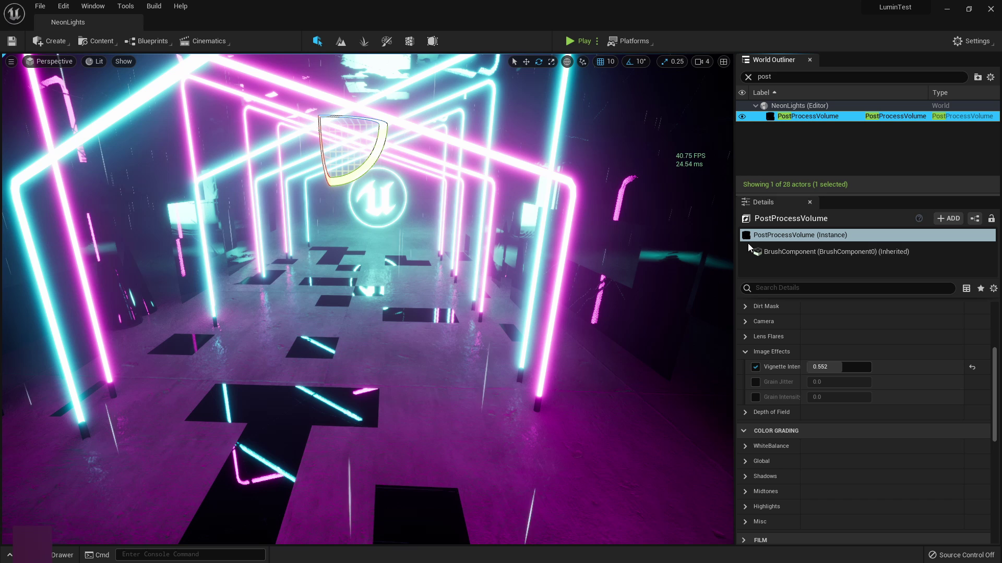
scroll(788, 314, "up", 2)
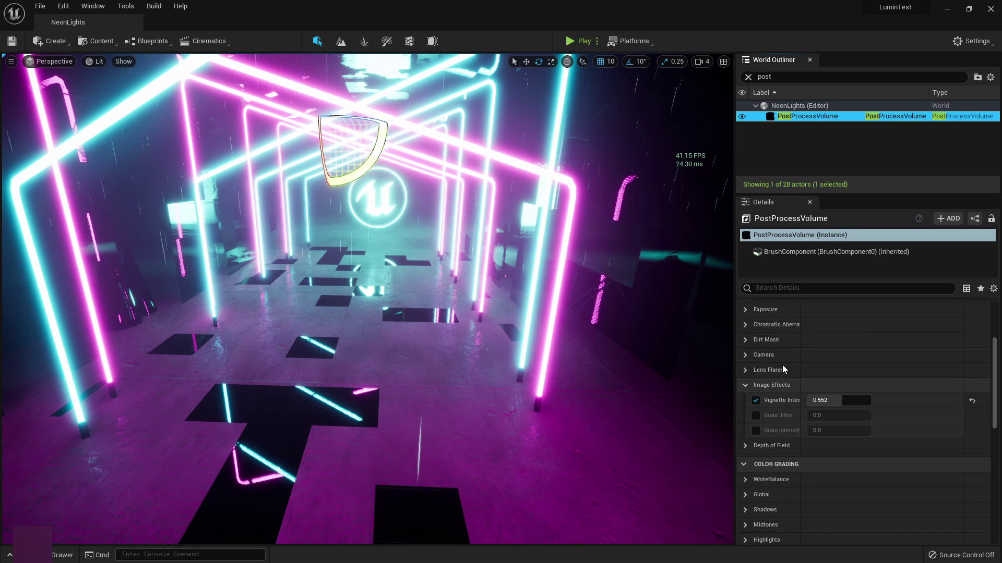
scroll(788, 357, "down", 3)
scroll(796, 365, "down", 6)
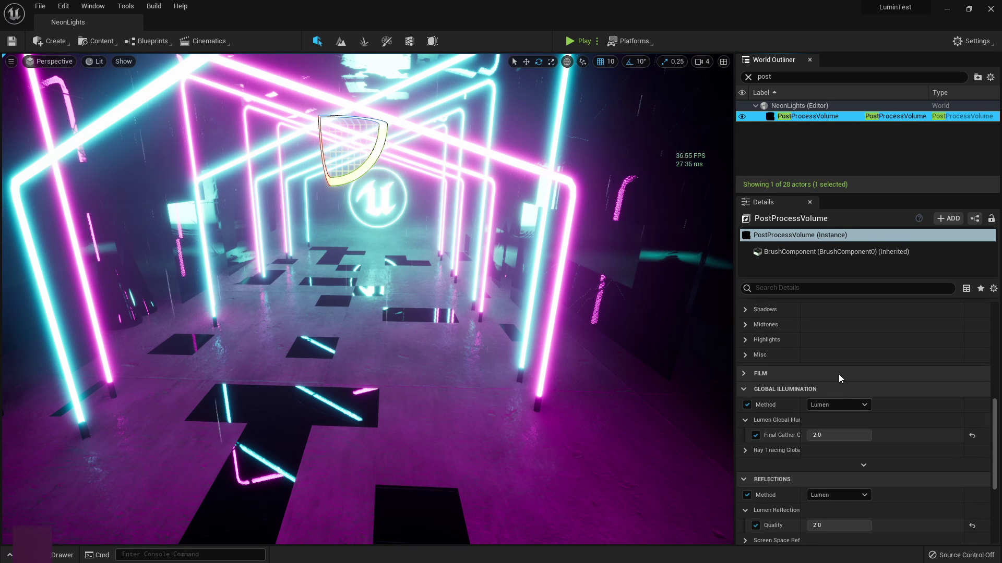
left_click(839, 407)
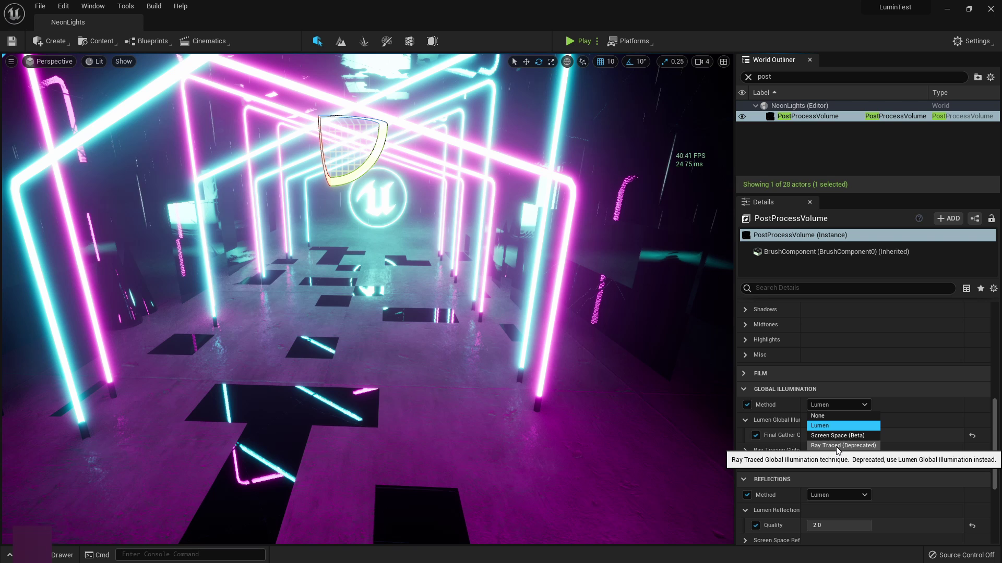
left_click(829, 426)
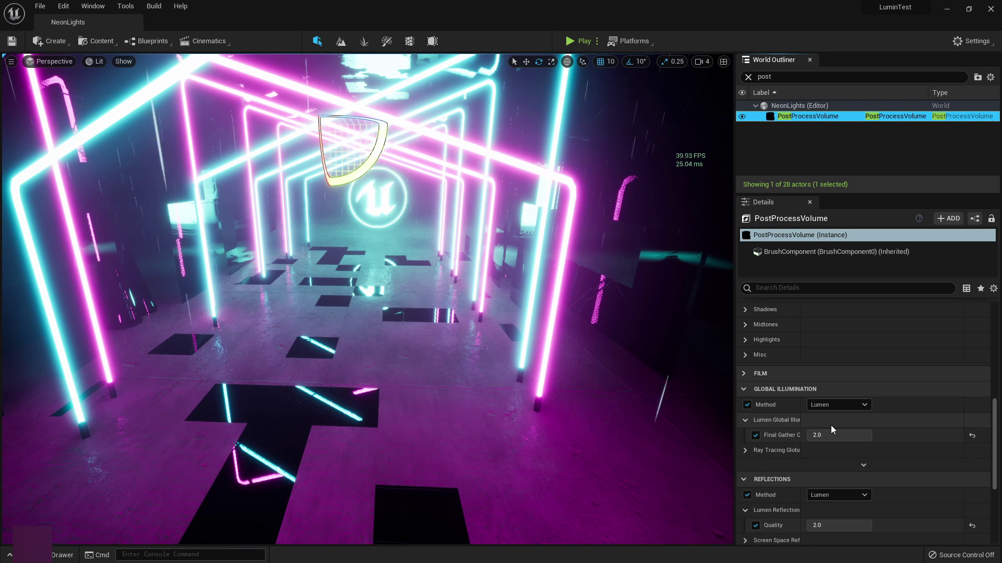
scroll(830, 425, "down", 2)
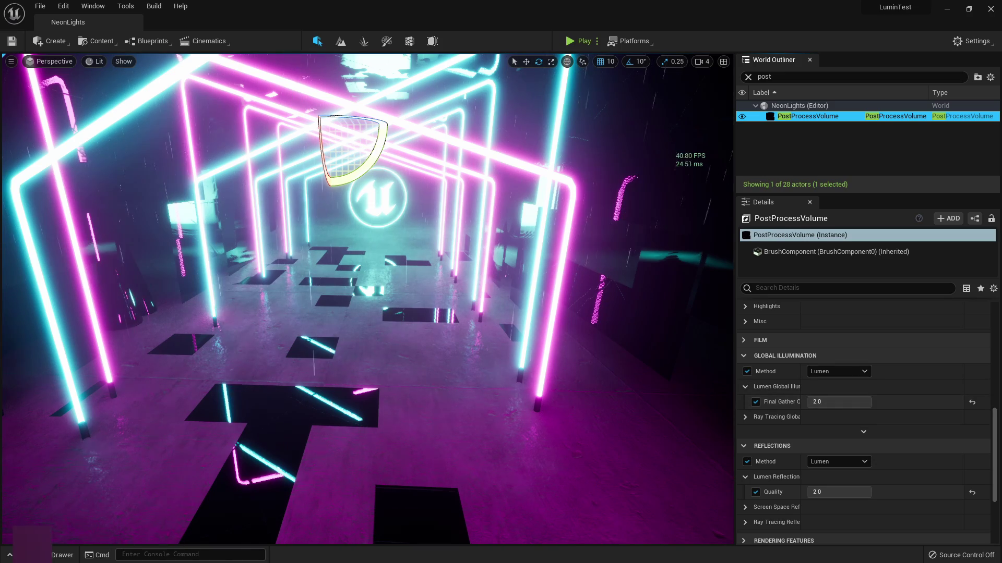
- Set the Final Gather Quality of the volume's Lumen Global Illumination to 4
right_click_drag(397, 282, 320, 308)
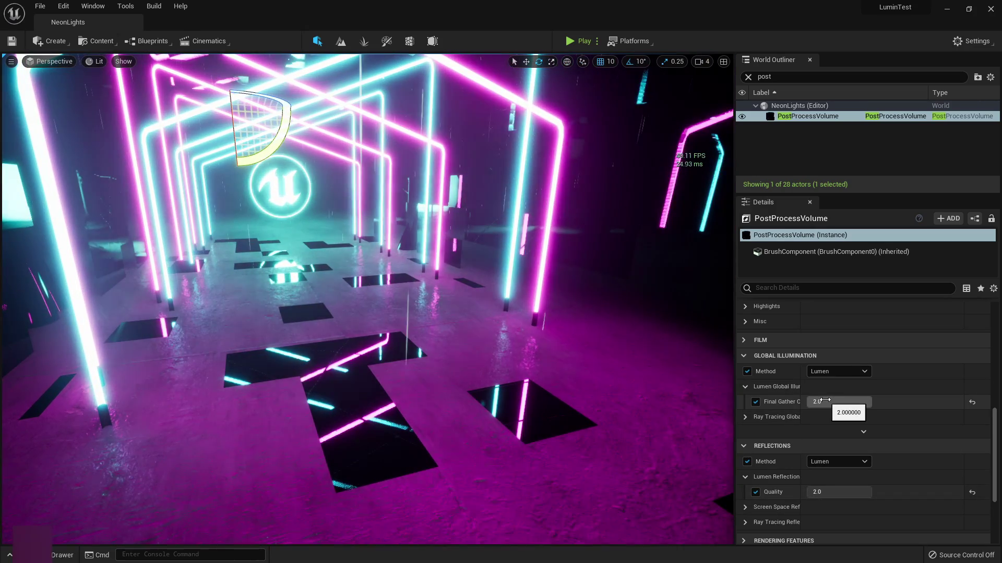
right_click_drag(615, 323, 662, 306)
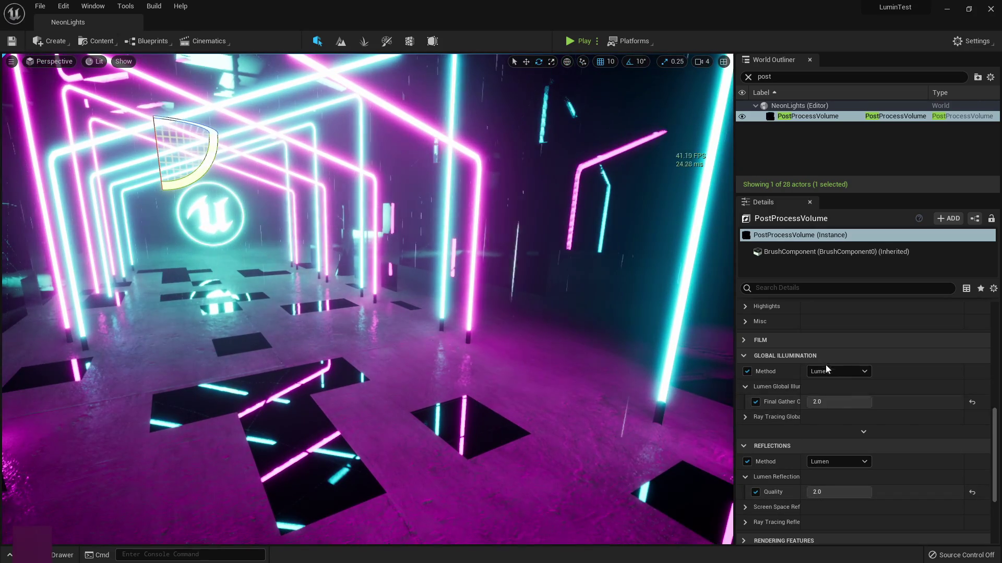
left_click(841, 401)
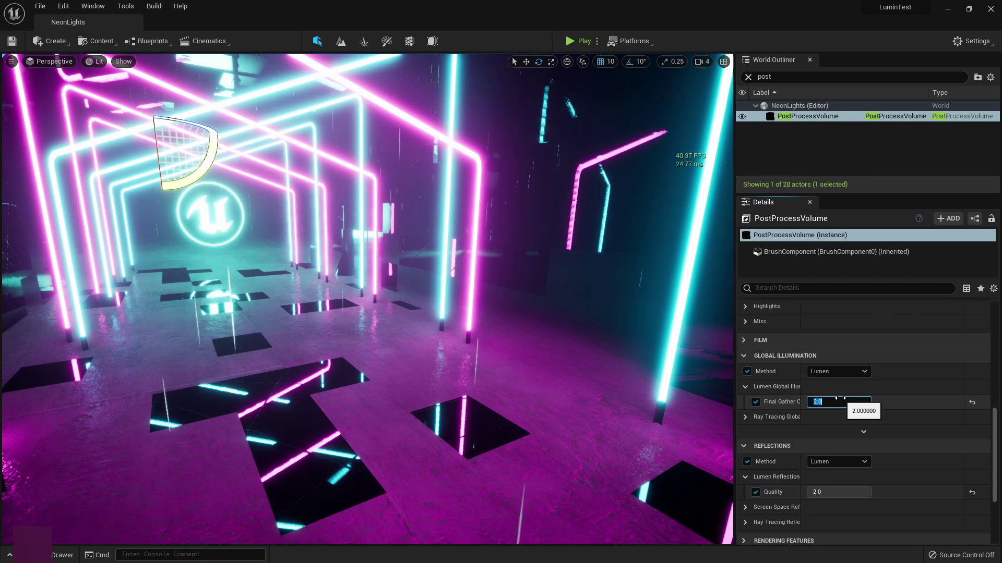
type("4")
right_click_drag(616, 334, 631, 307)
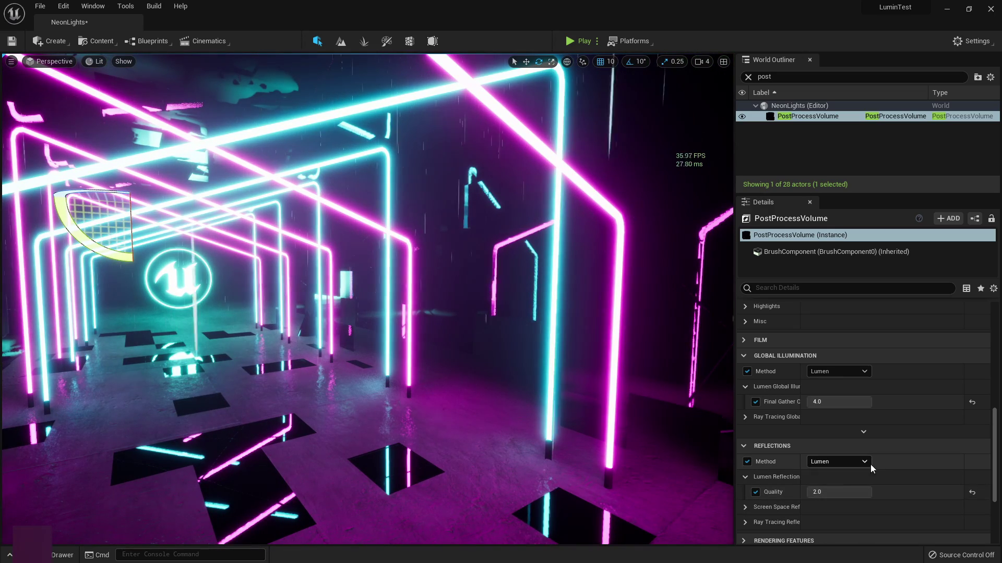
- Set the Quality of the volume's Lumen Reflections to 4 and inspect the corridor's side wall
left_click(831, 493)
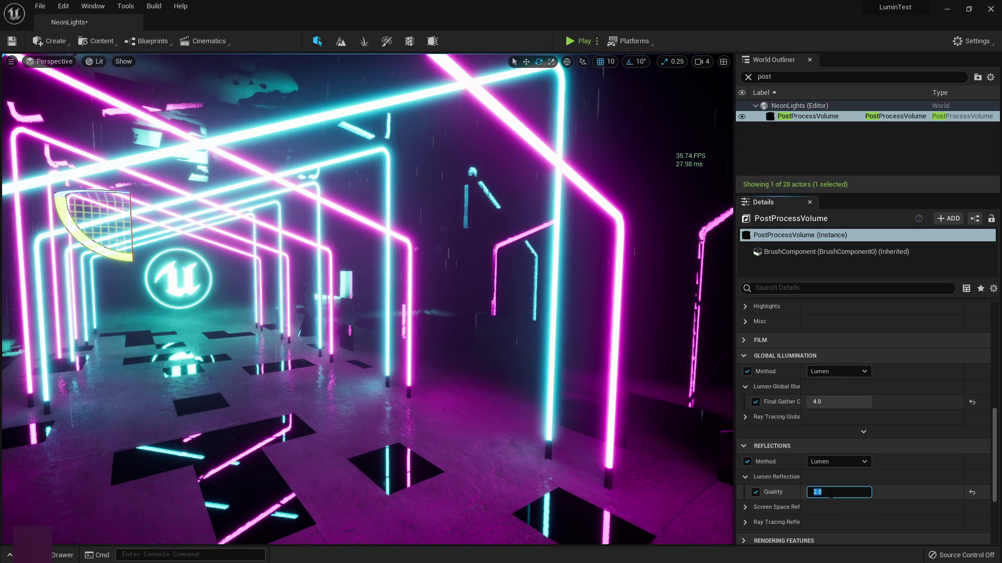
type("4")
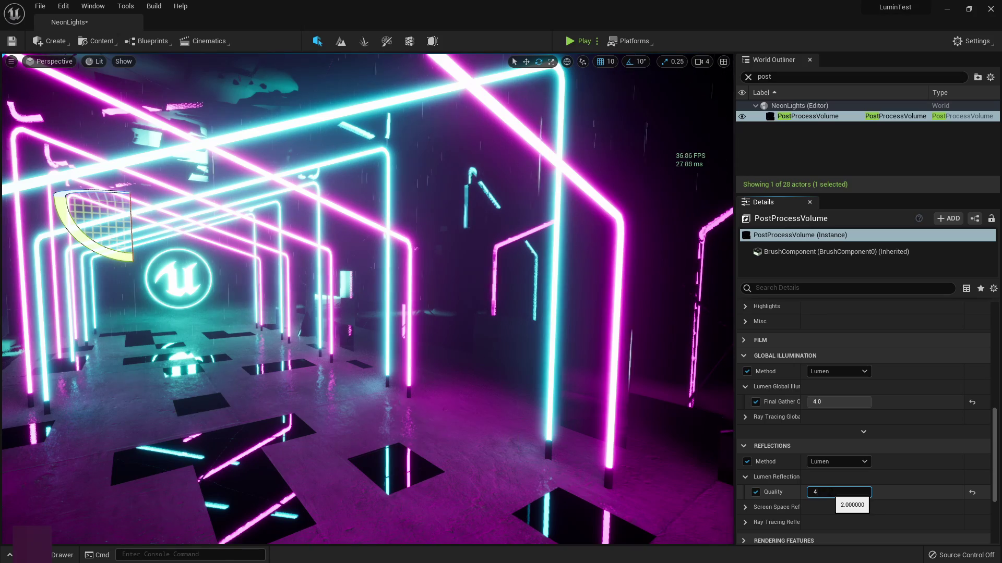
right_click_drag(469, 313, 464, 337)
right_click_drag(389, 293, 335, 297)
- Compare the scene in Unlit and Lit view modes, then inspect the floor reflections near the glowing logo
left_click(125, 101)
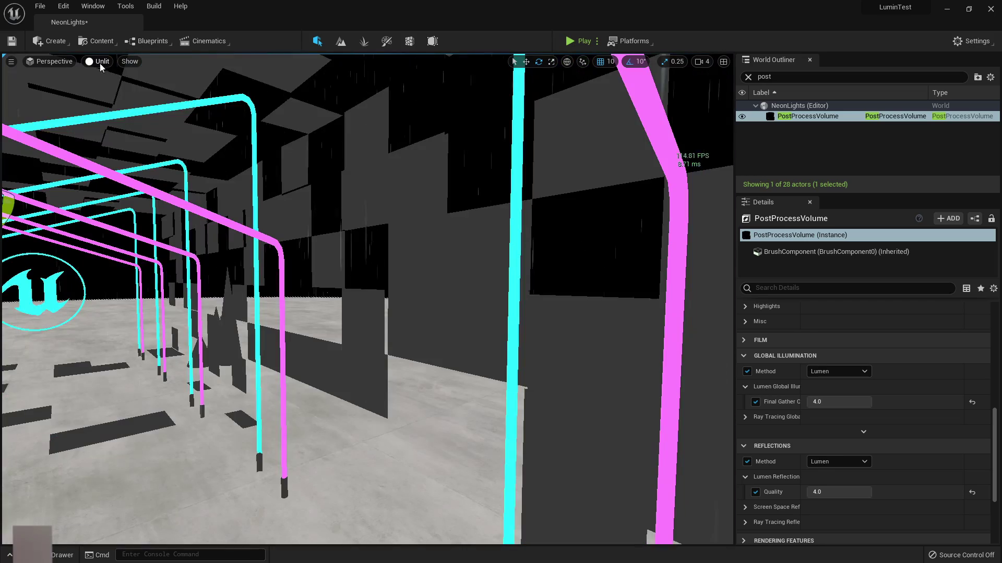
left_click(128, 92)
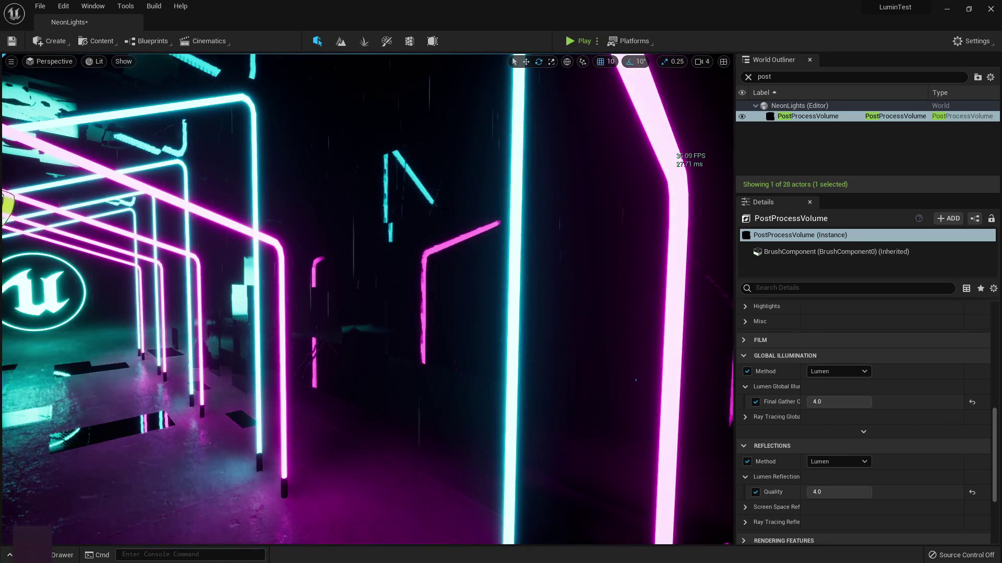
right_click_drag(365, 294, 323, 297)
right_click_drag(240, 293, 219, 293)
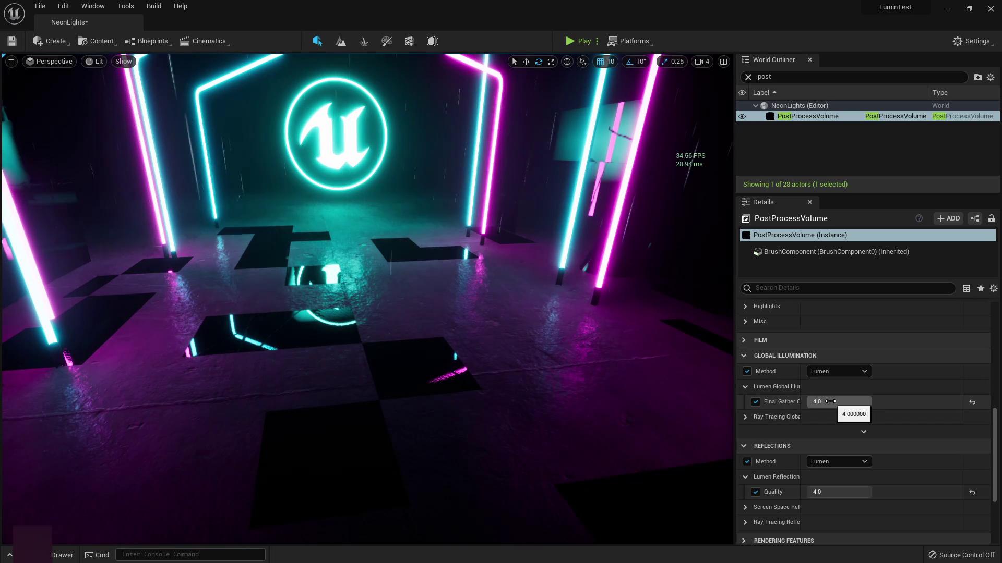
- Play-test the level, running the character back and forth through the neon arches to check its lighting and reflections, and end the play session
left_click(582, 41)
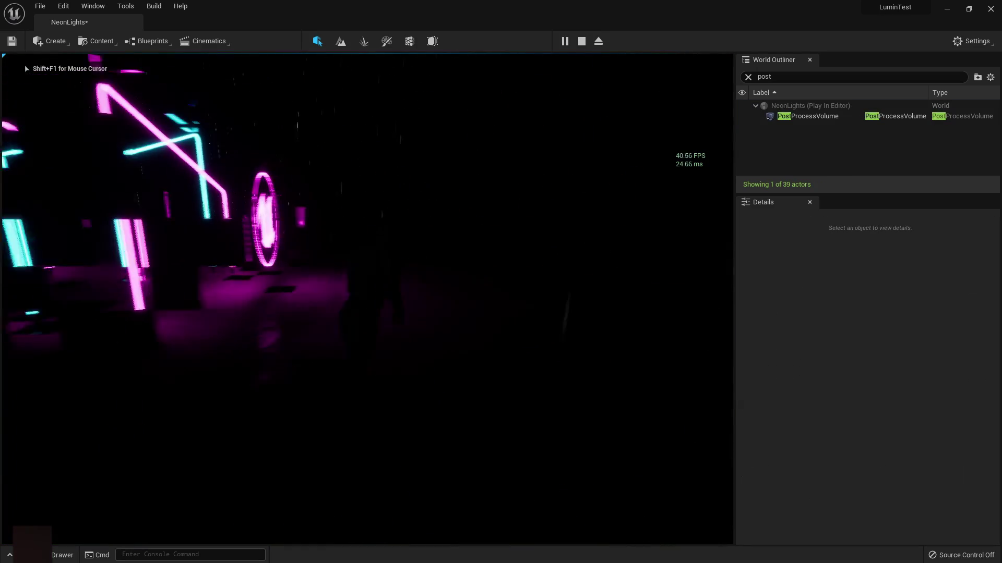
key("w")
key("w")
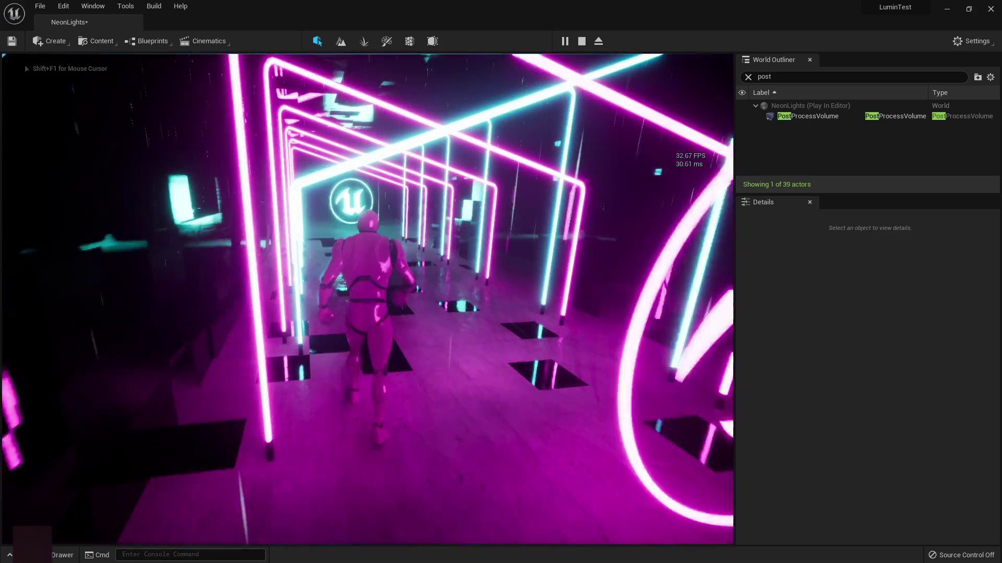
key("w")
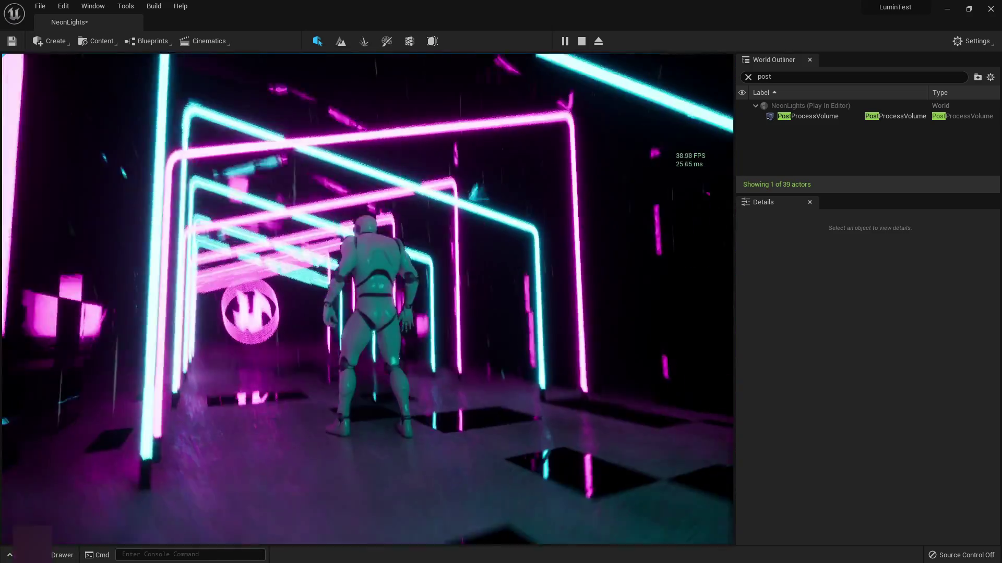
key("w")
key("w")
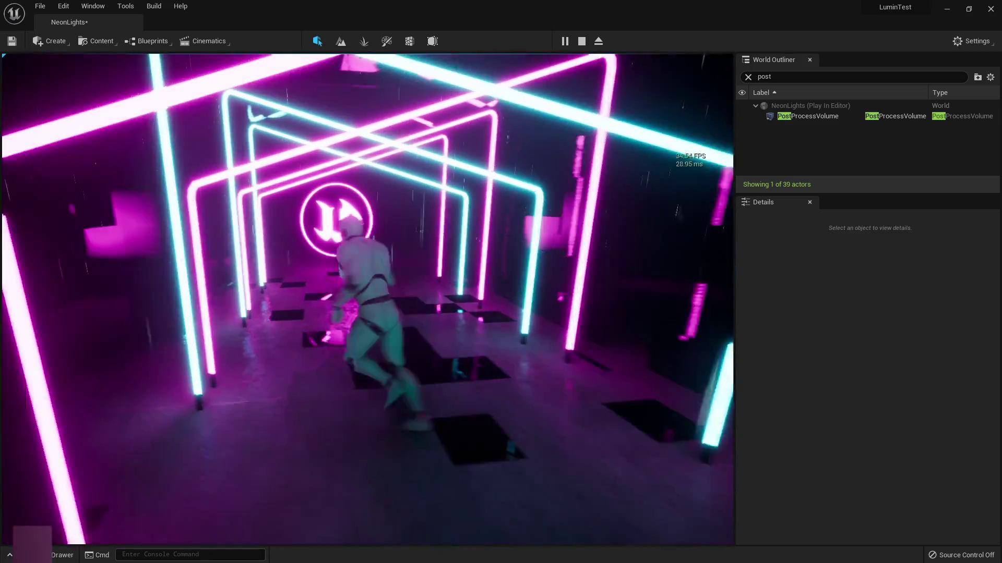
key("s")
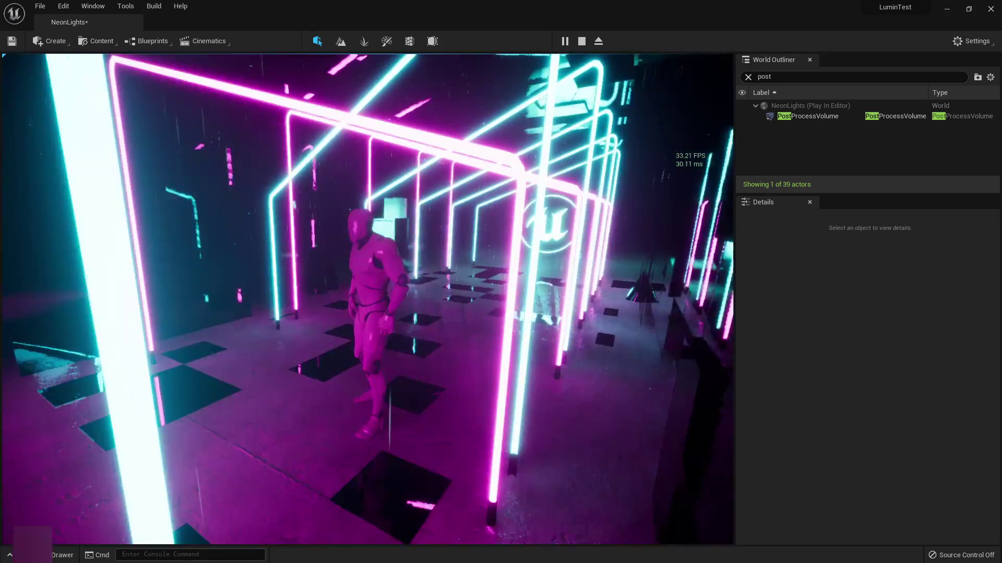
key("s")
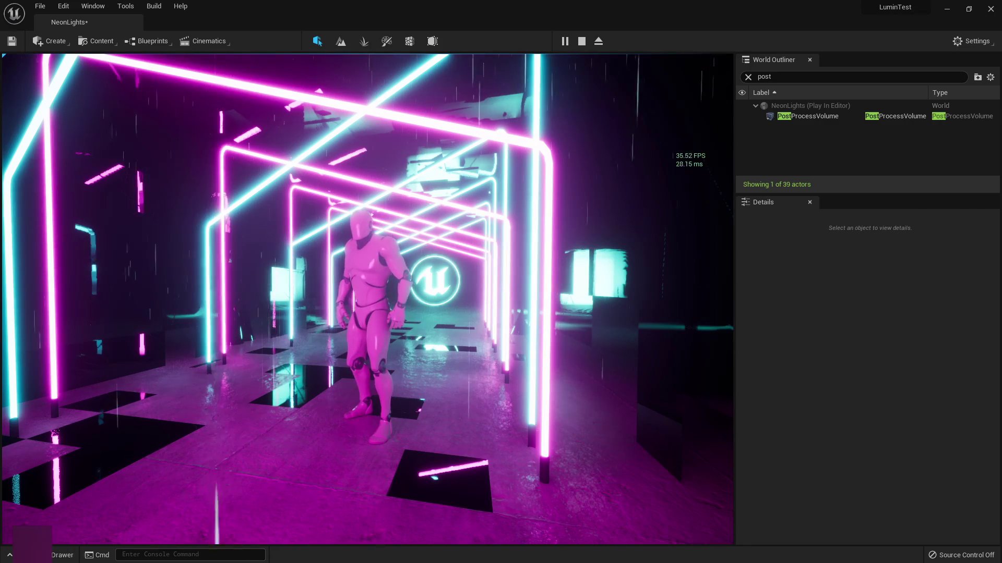
key("Escape")
- Fly through the neon corridor in the editor viewport and inspect the lighting and floor reflections around the pink and cyan logos
key("s")
right_click_drag(453, 270, 564, 261)
key("w")
right_click_drag(433, 272, 518, 260)
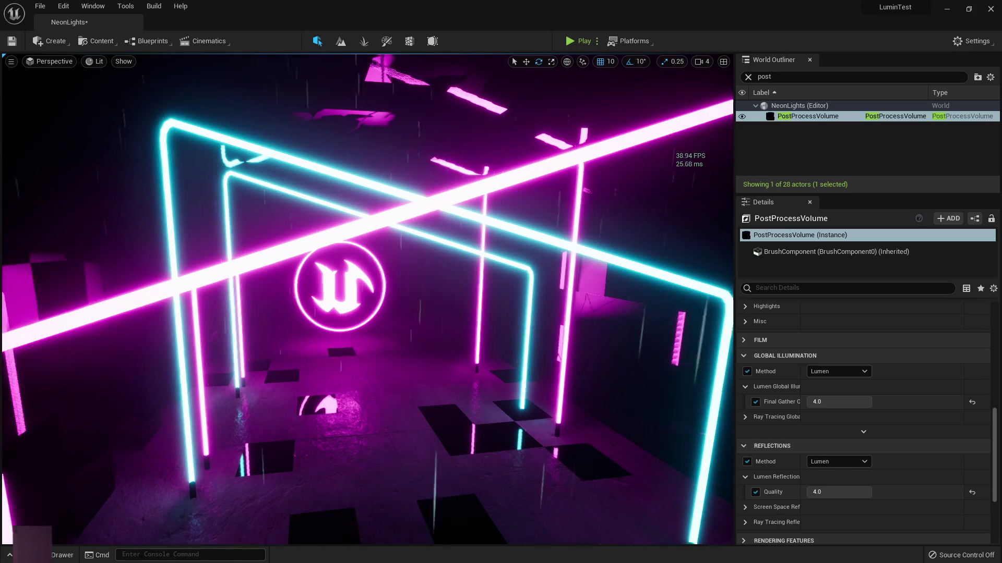
right_click_drag(511, 179, 756, 182)
right_click_drag(409, 301, 409, 301)
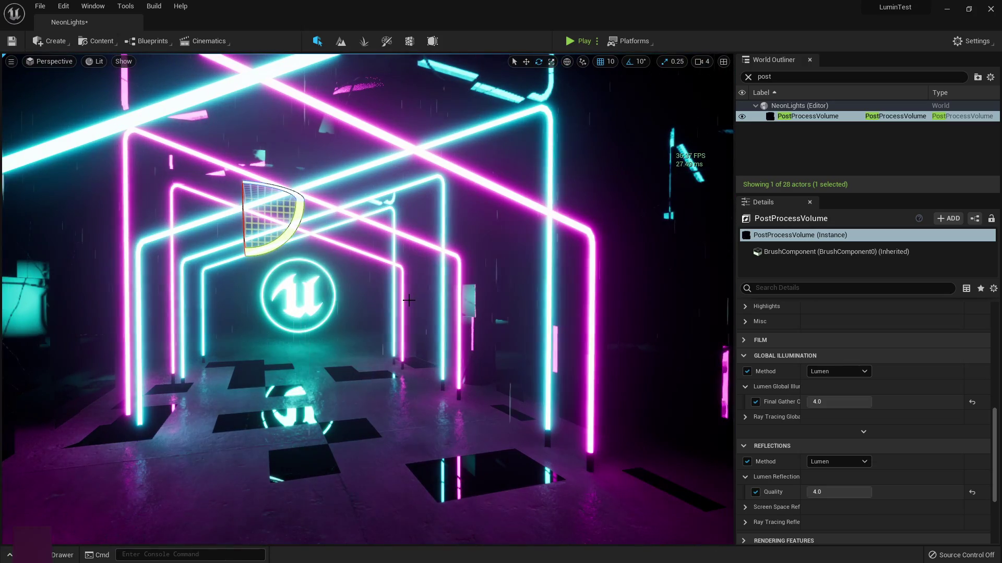